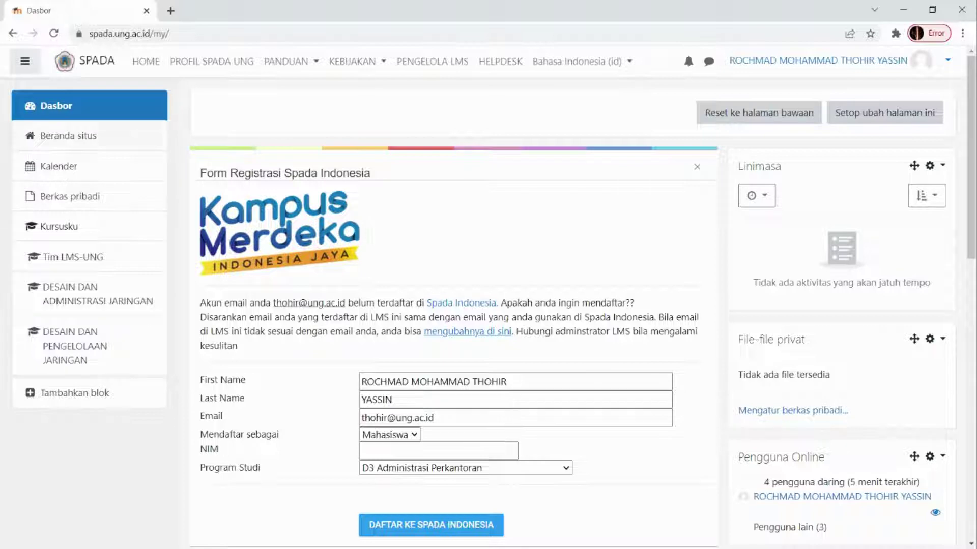
Open the DESAIN DAN PENGELOLAAN JARINGAN course from the dashboard and switch its edit mode off and back on.
left_click(24, 61)
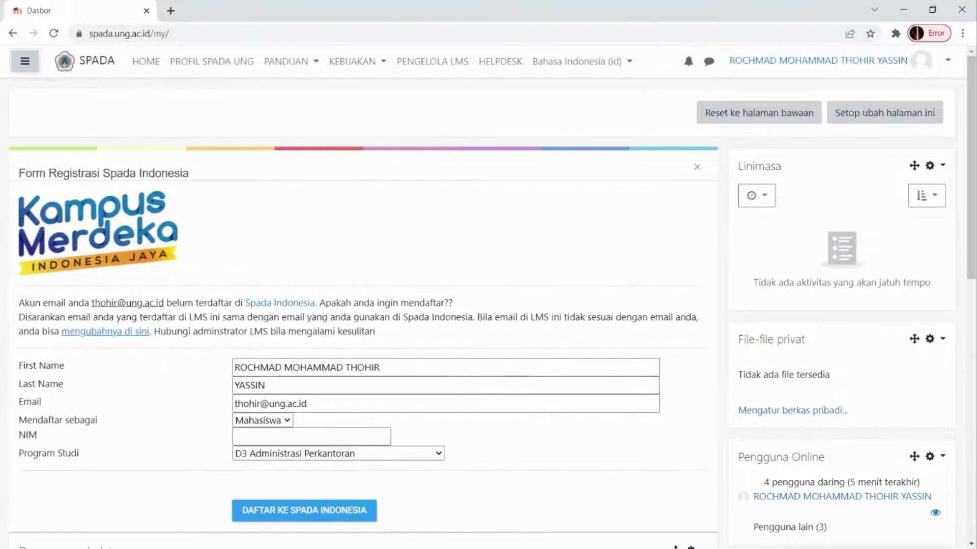
left_click(25, 61)
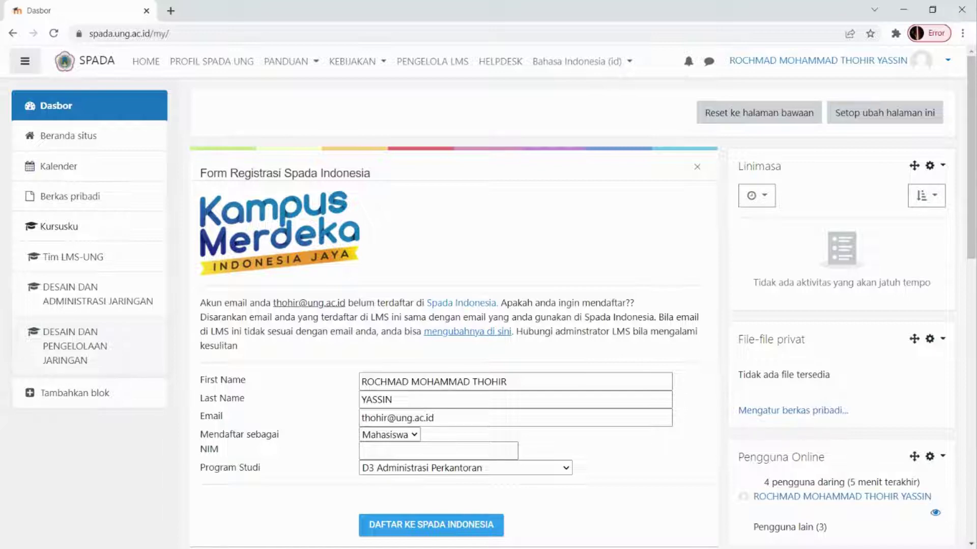
left_click(36, 368)
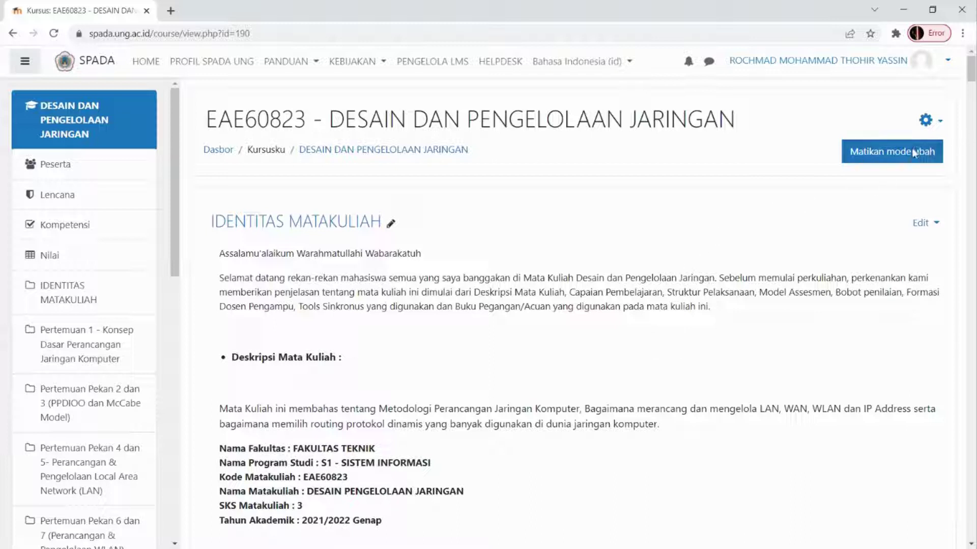
left_click(892, 151)
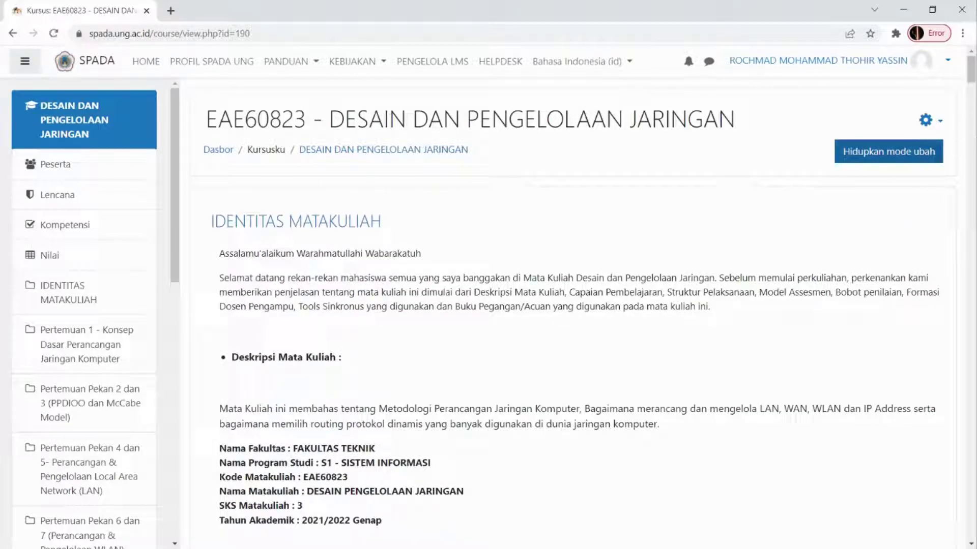
left_click(889, 151)
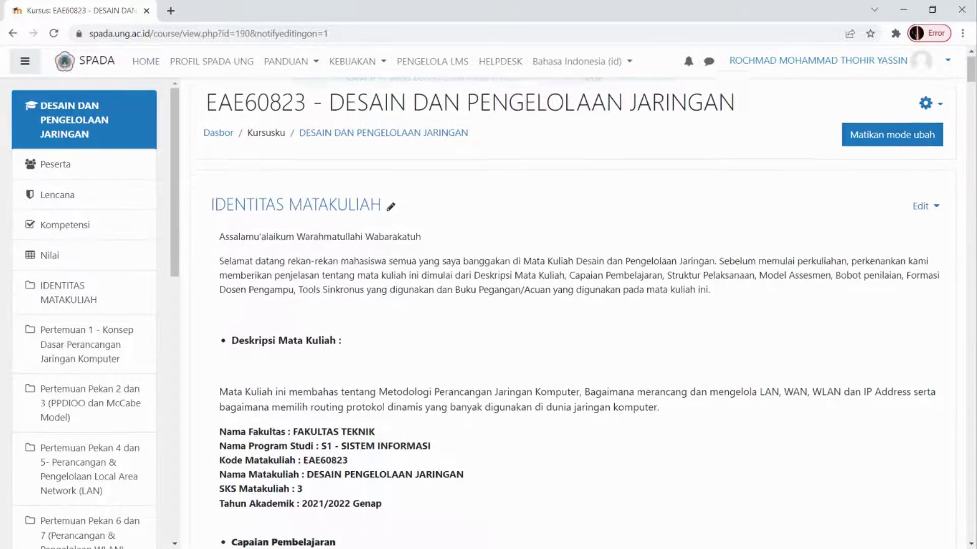
Review the course page from the identity section through the weekly meeting sections up to Pertemuan Pekan 4 dan 5.
scroll(575, 313, "down", 4)
scroll(575, 313, "down", 2)
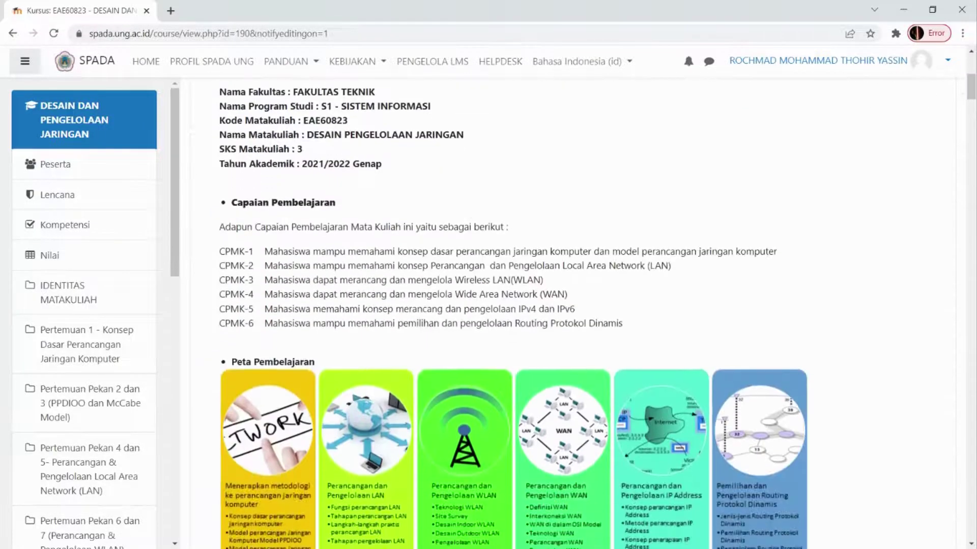
scroll(575, 313, "down", 15)
scroll(575, 313, "down", 15)
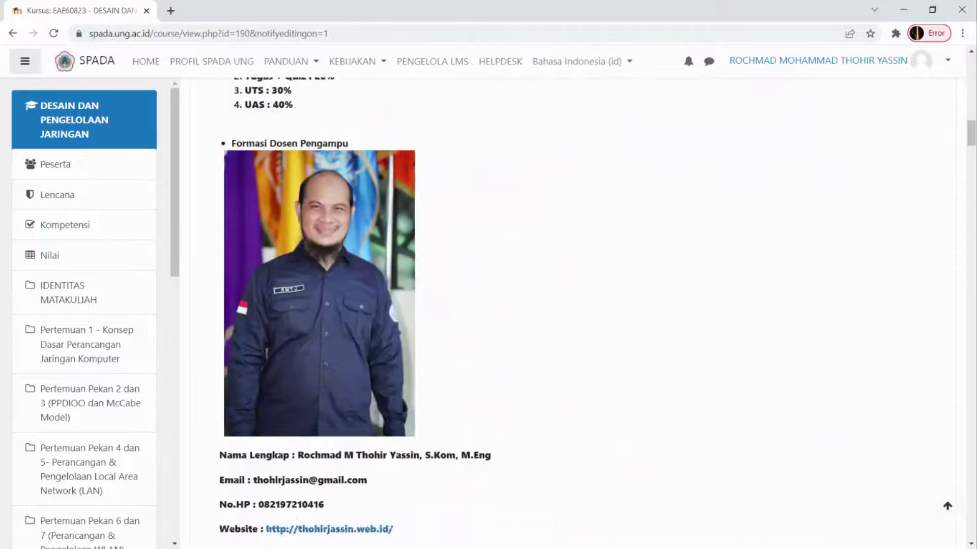
scroll(575, 313, "down", 5)
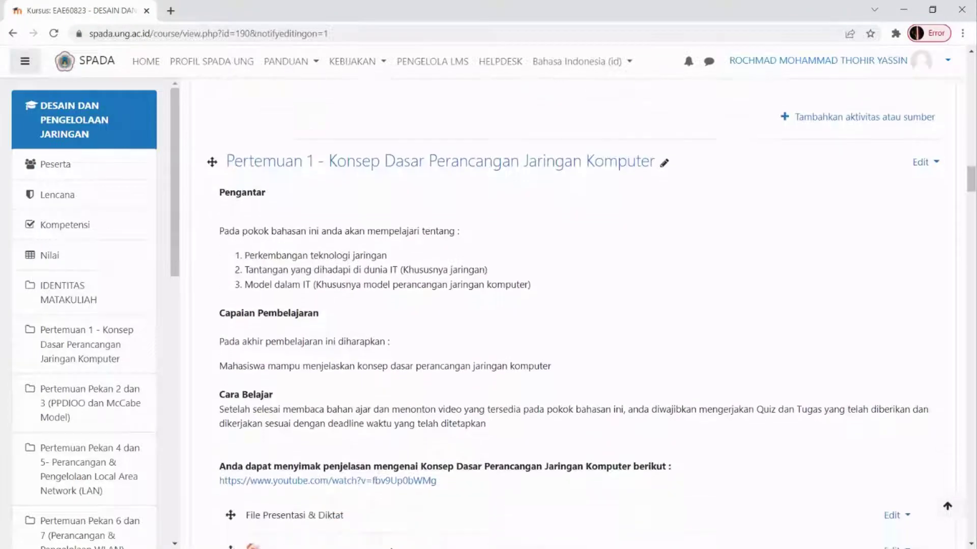
scroll(575, 313, "down", 8)
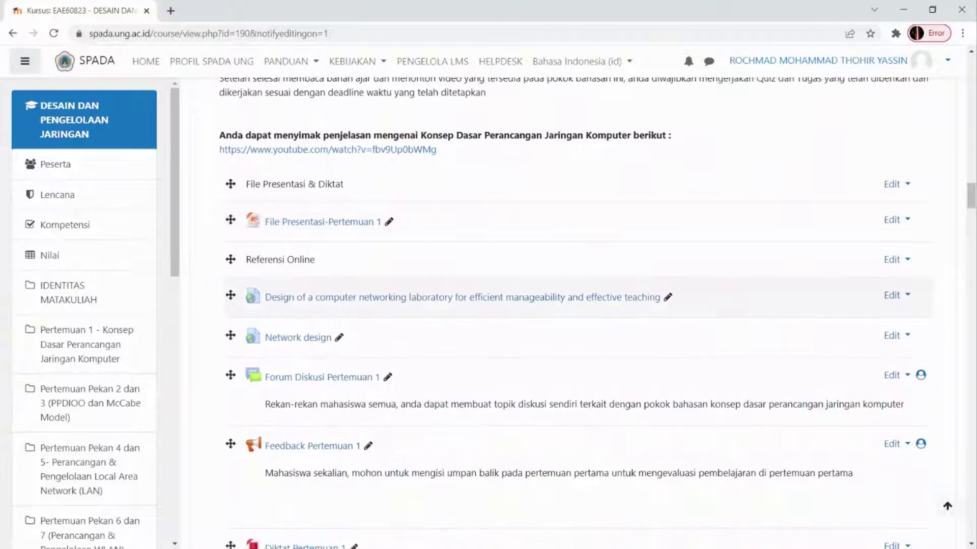
scroll(575, 313, "down", 6)
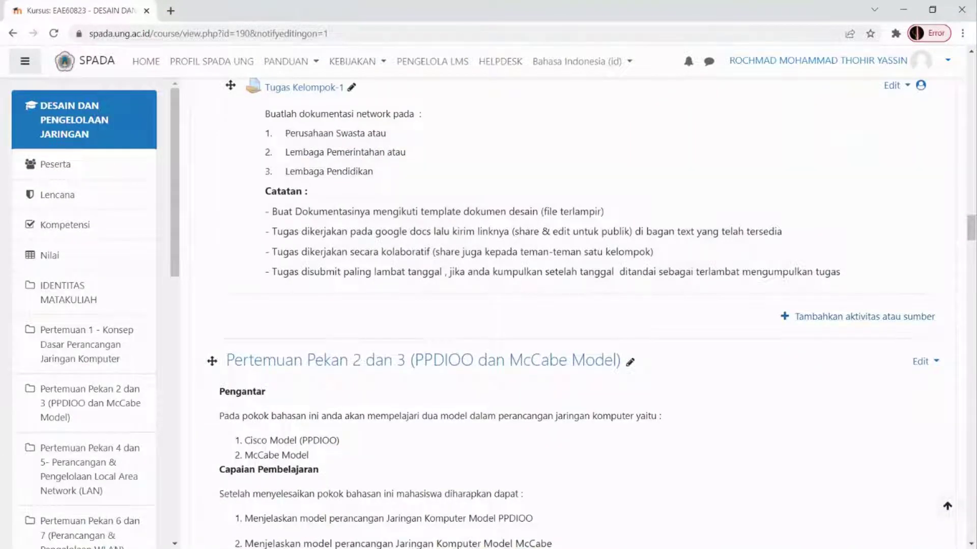
scroll(808, 377, "down", 9)
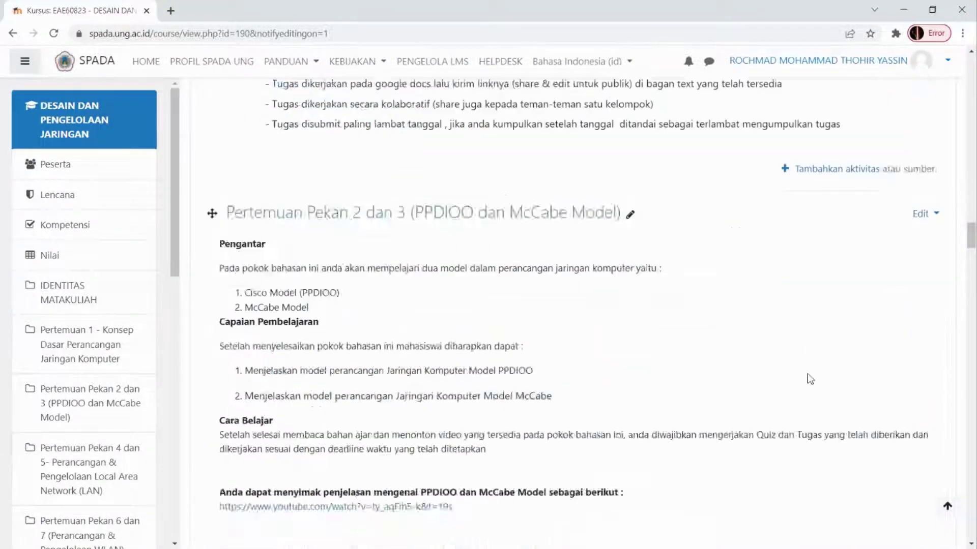
scroll(810, 379, "down", 8)
scroll(571, 313, "down", 6)
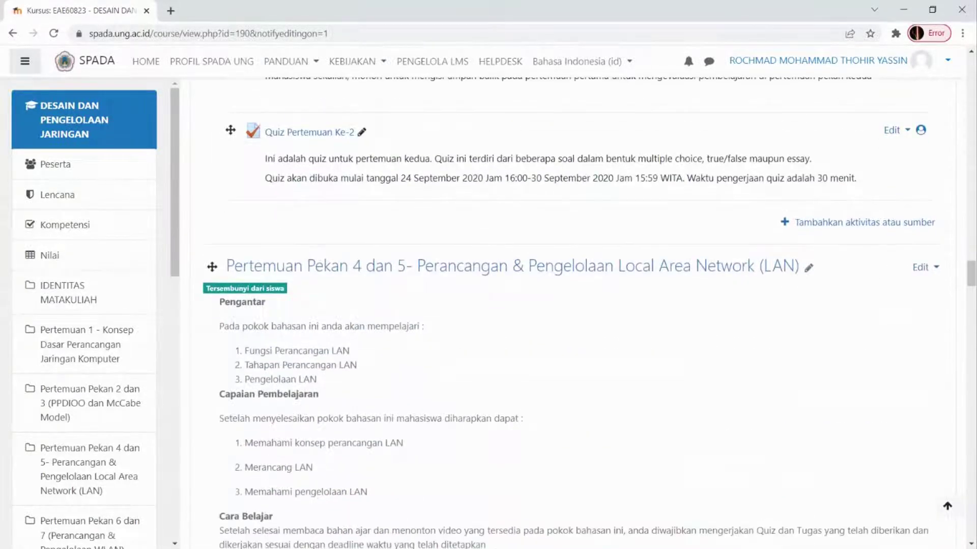
scroll(595, 316, "down", 11)
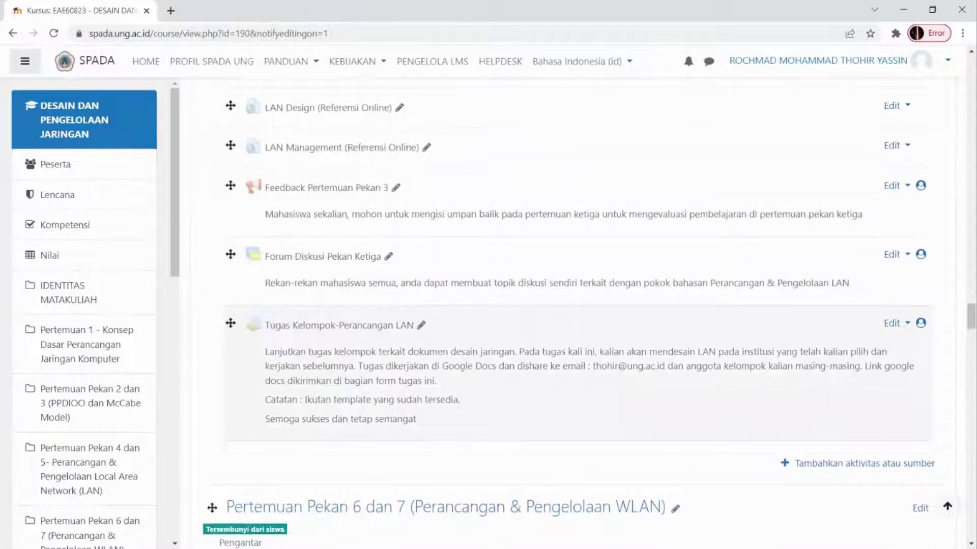
Start adding a new Berkas (file) resource to the Pertemuan Pekan 4 dan 5 section on LAN design and management.
scroll(570, 325, "up", 1)
scroll(570, 346, "down", 1)
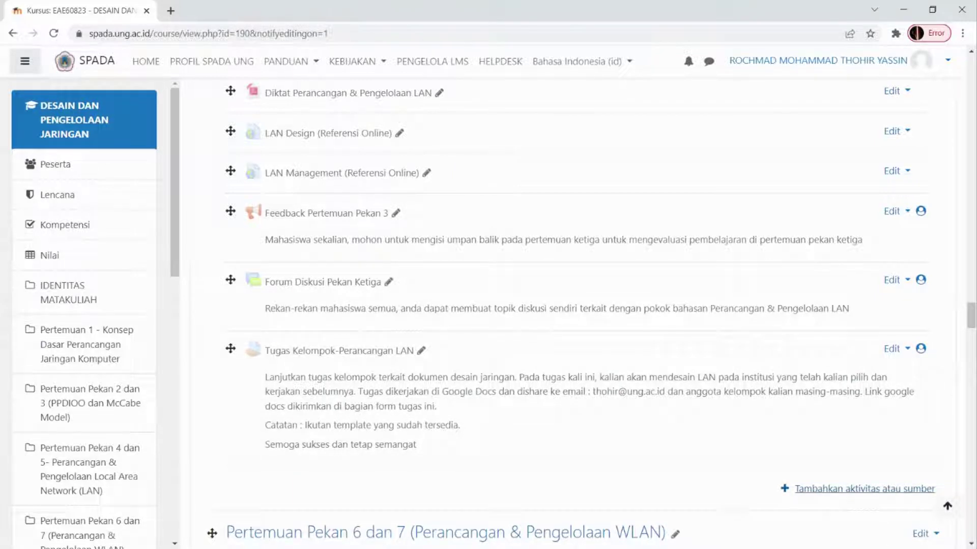
scroll(570, 310, "down", 1)
scroll(570, 311, "up", 1)
left_click(865, 489)
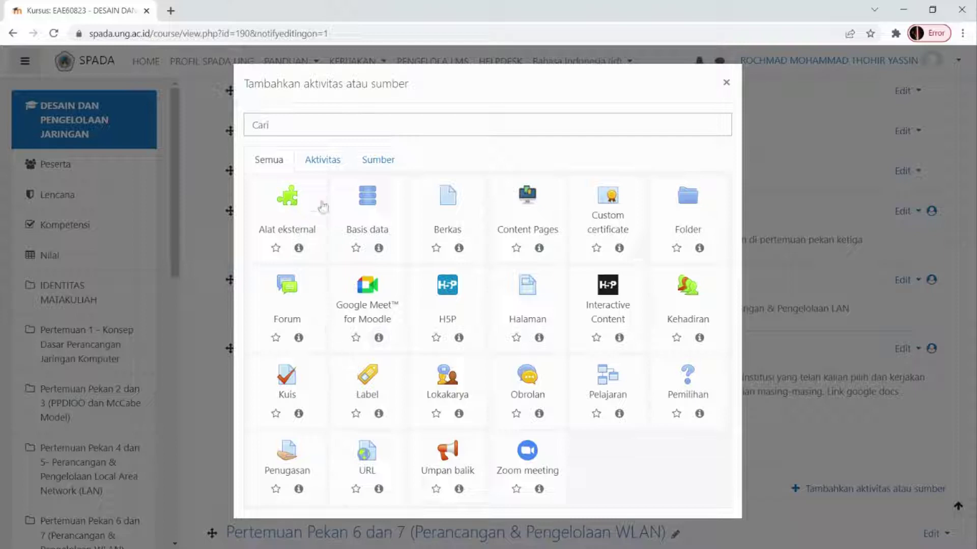
left_click(357, 149)
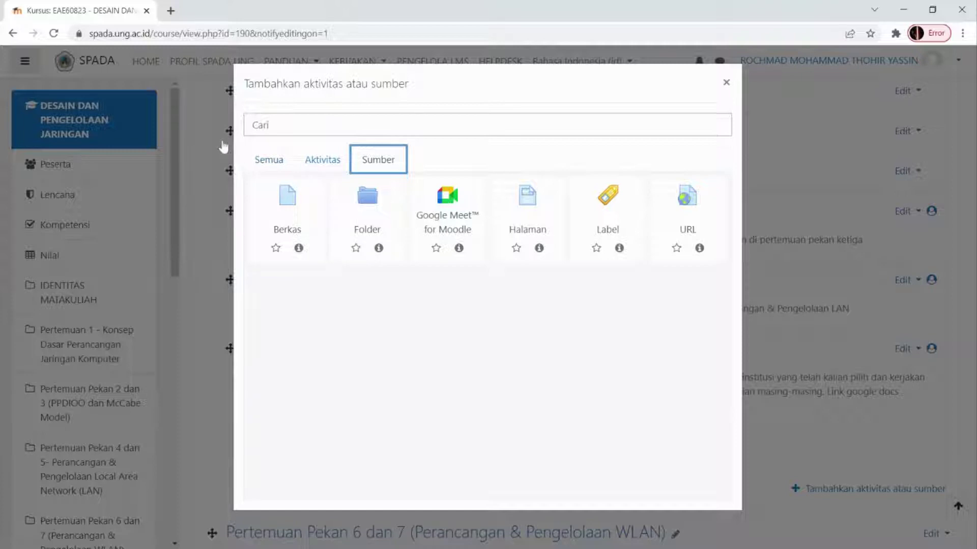
key("Home")
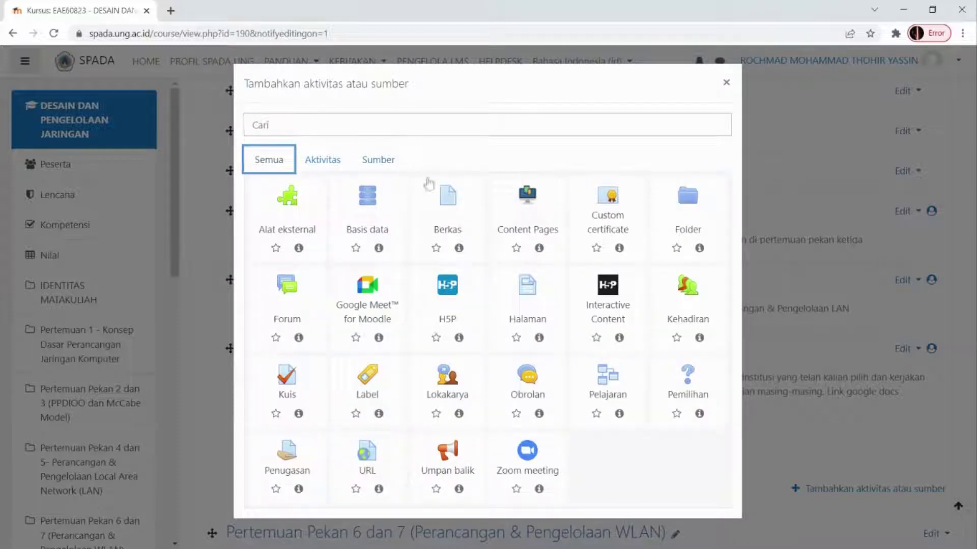
left_click(452, 193)
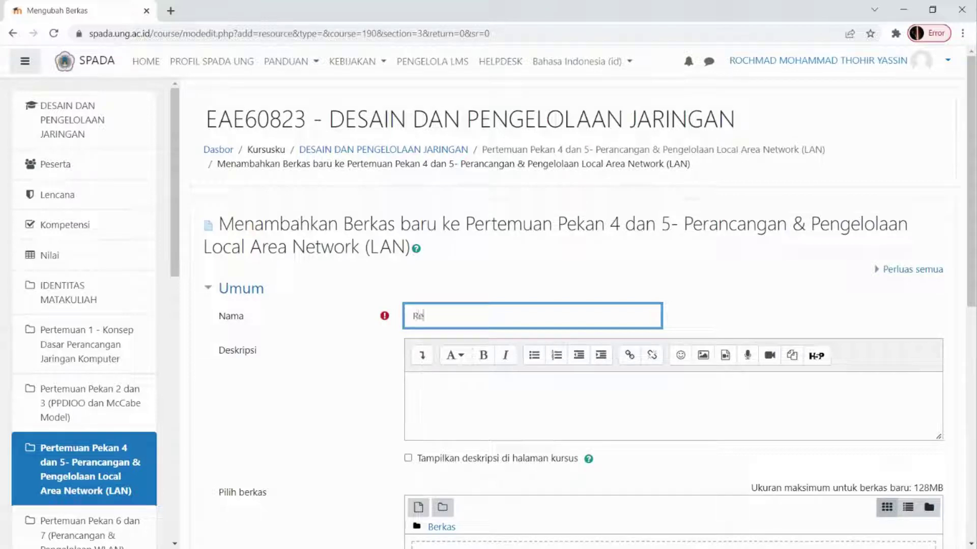
Name the new file resource "Juniper LAN Design".
type("feree")
key("BackSpace")
key("BackSpace")
key("BackSpace")
key("BackSpace")
key("BackSpace")
key("BackSpace")
type("Juniper LAN Design")
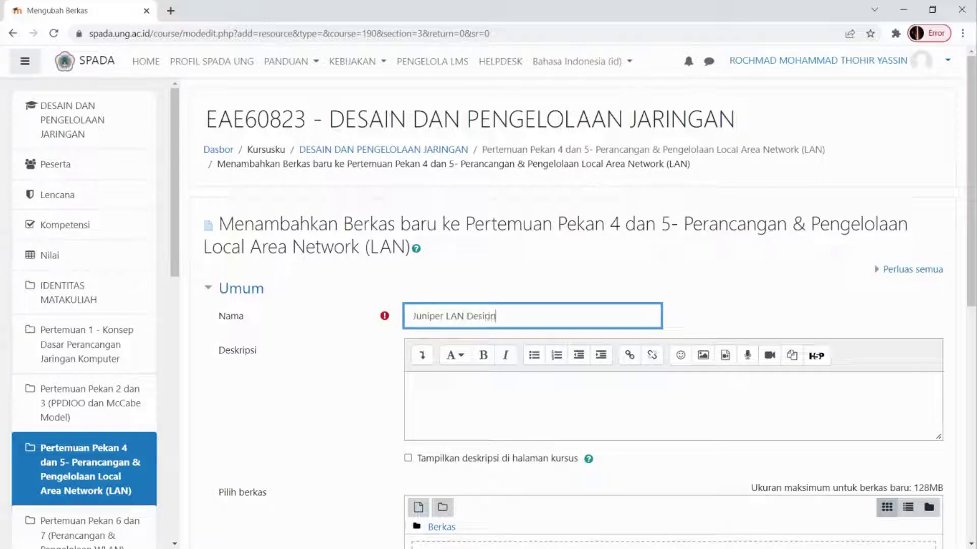
Enter the description "e-Book tentang Juniper LAN Design" and enable showing it on the course page.
left_click(584, 399)
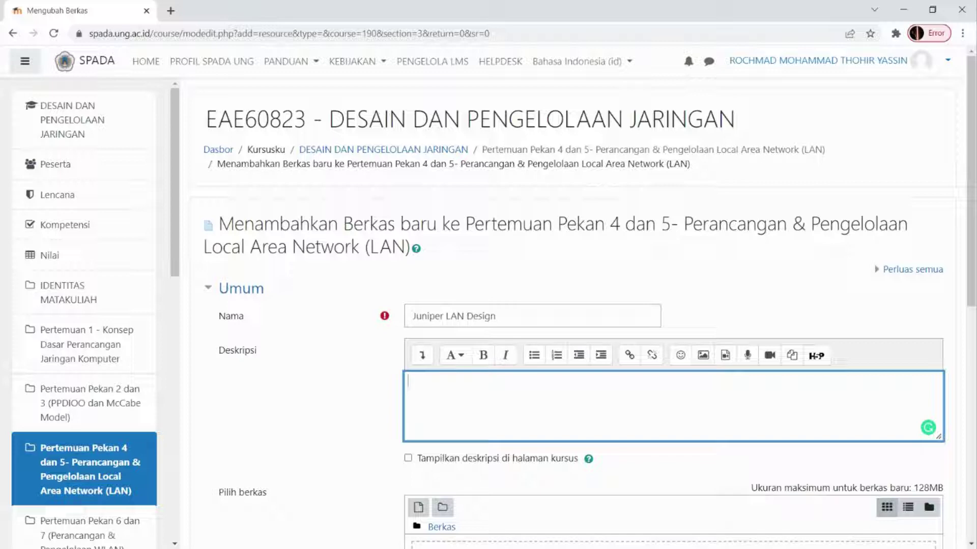
type("e-Book tentang Jum")
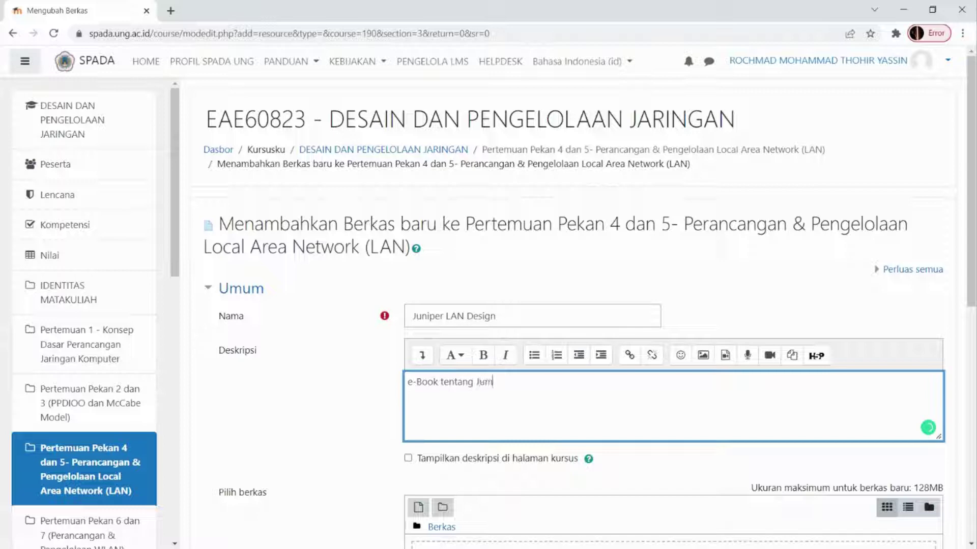
type("iper LAN D")
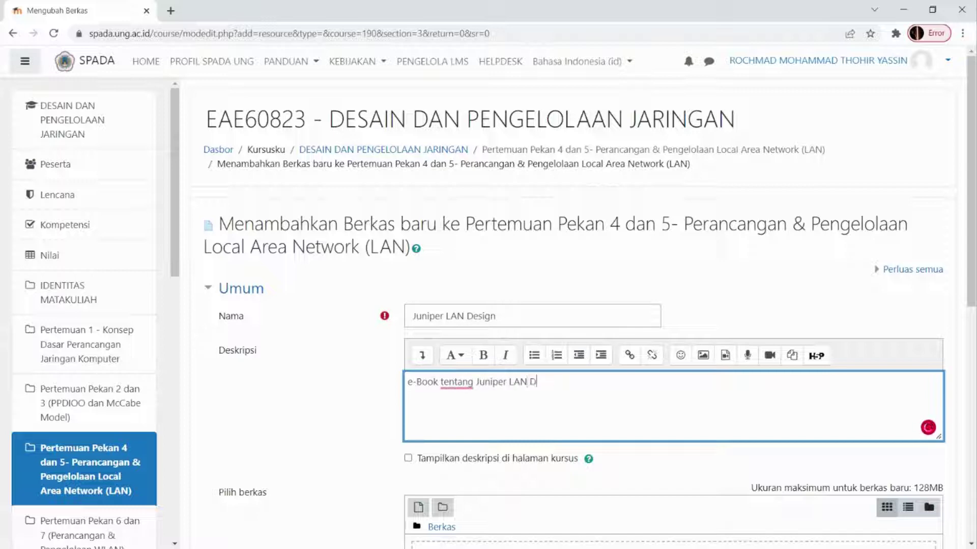
type("esign")
key("Tab")
key("space")
Upload Juniper LAN Design.pdf from the computer as the resource's file.
scroll(393, 510, "down", 4)
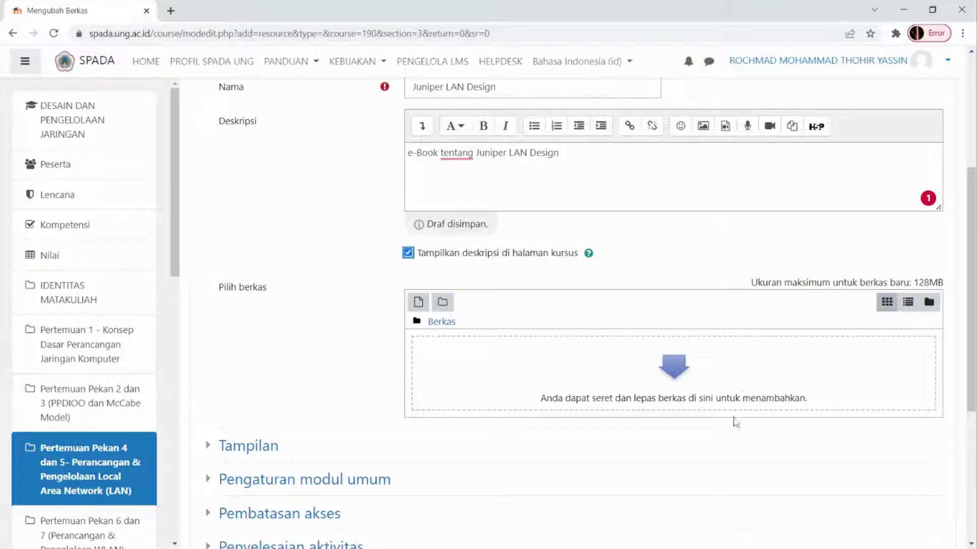
left_click(731, 392)
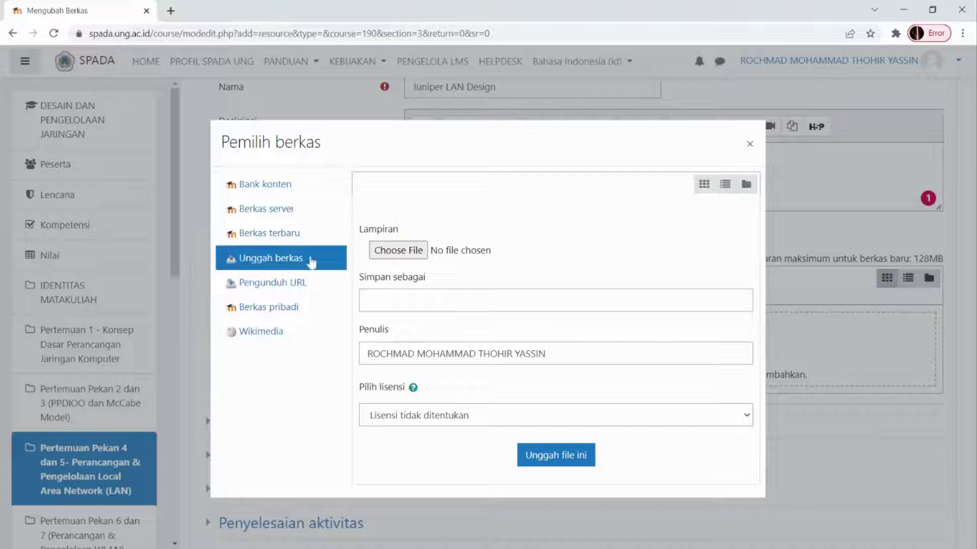
left_click(407, 252)
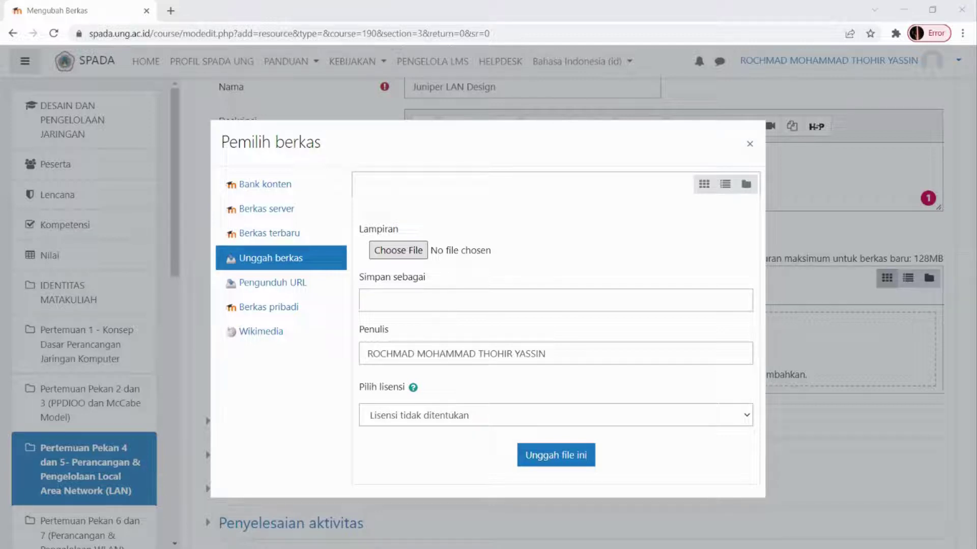
key("Return")
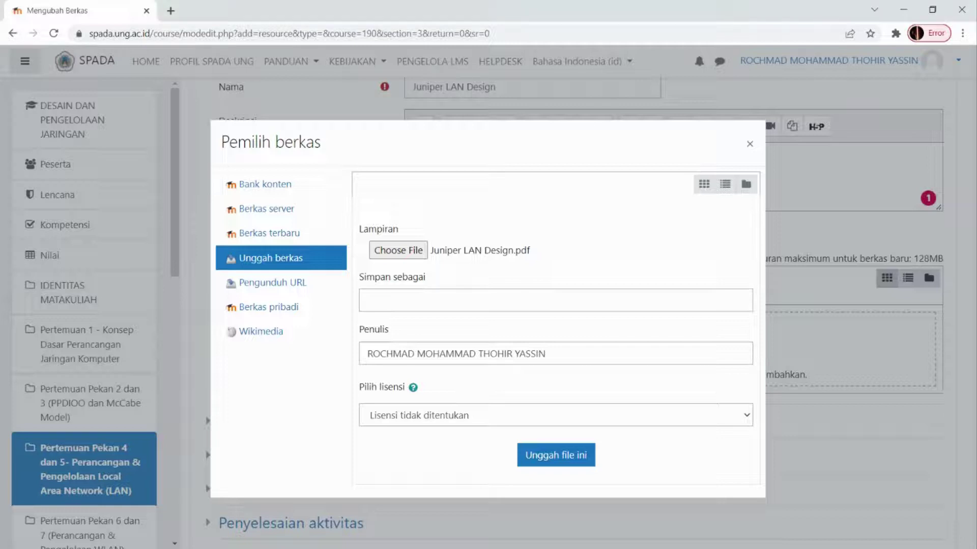
left_click(563, 454)
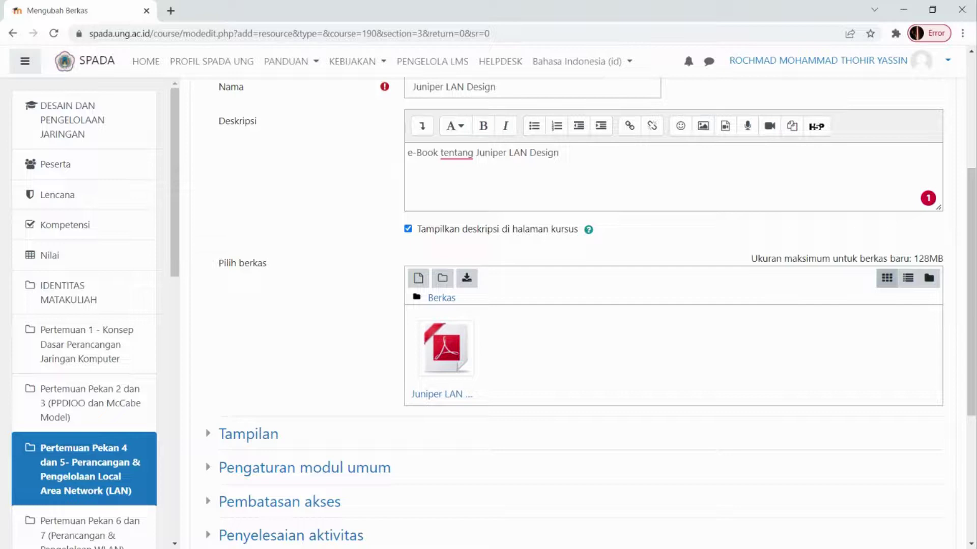
Save the file resource, return to the course and check the Juniper LAN Design entry in its section.
scroll(591, 313, "down", 2)
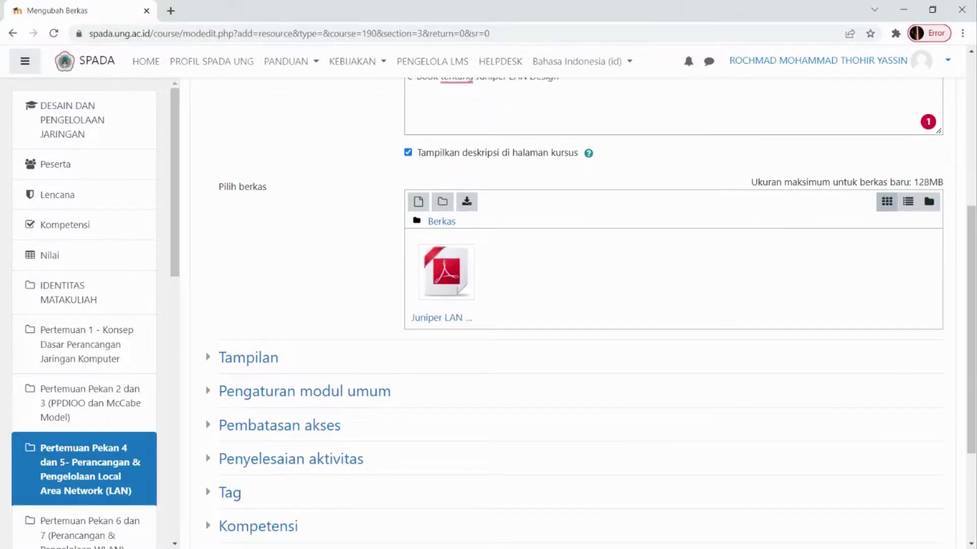
scroll(593, 366, "down", 3)
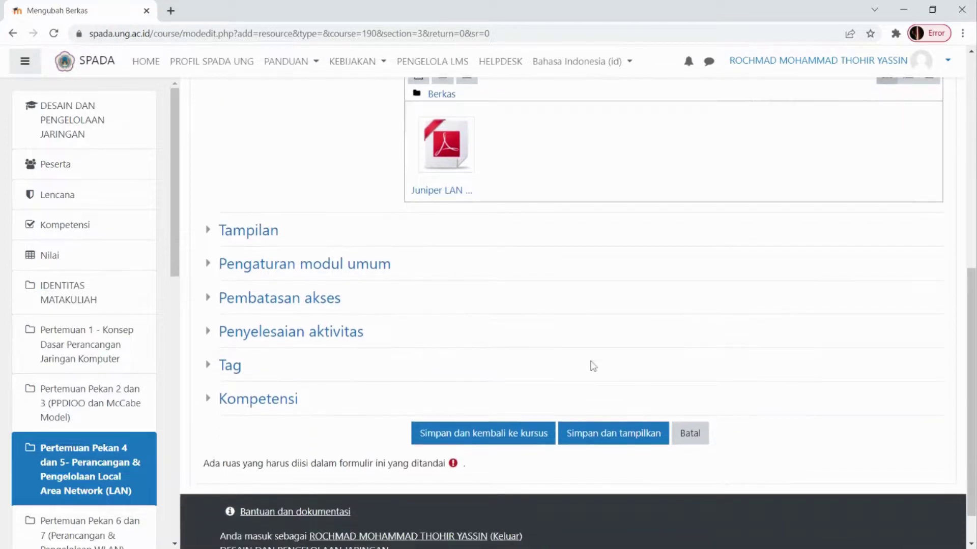
left_click(496, 432)
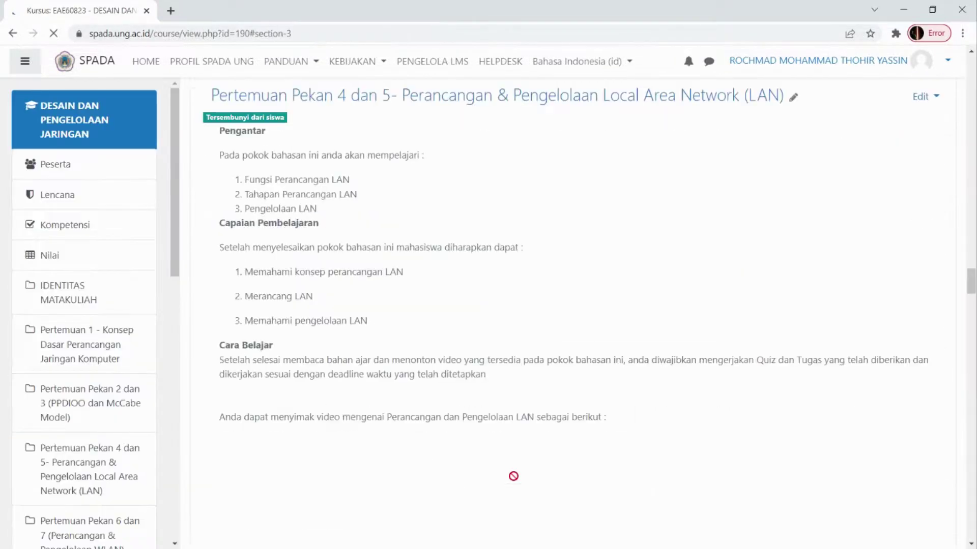
scroll(568, 311, "down", 15)
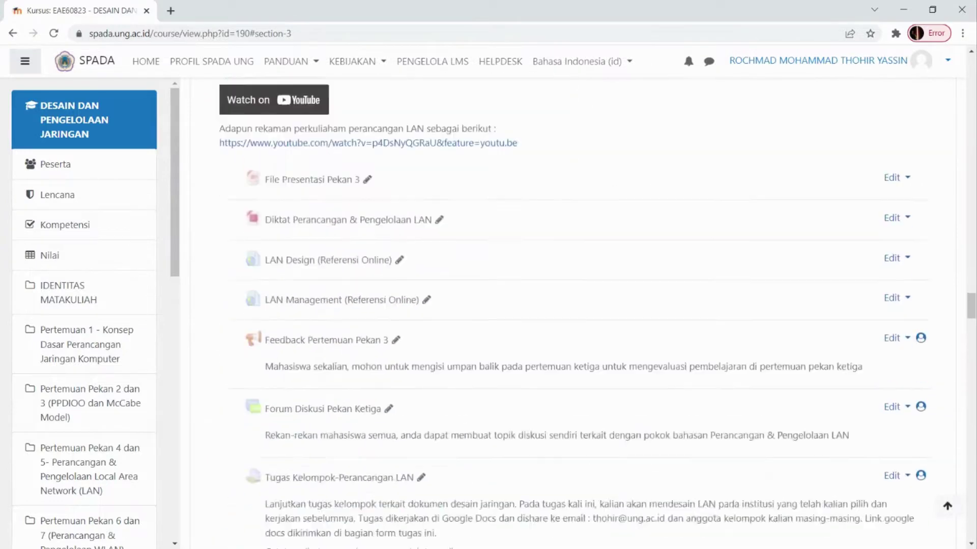
scroll(568, 312, "up", 5)
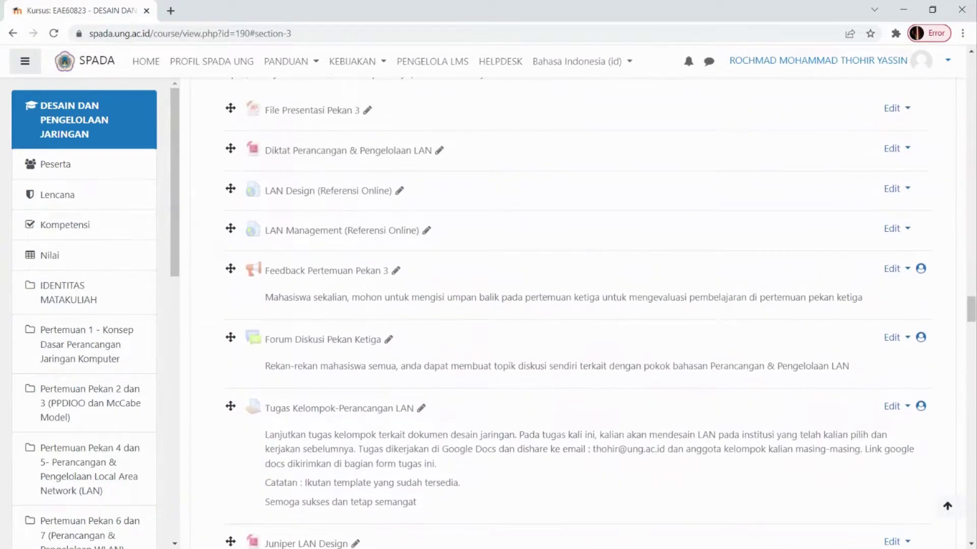
scroll(568, 311, "down", 2)
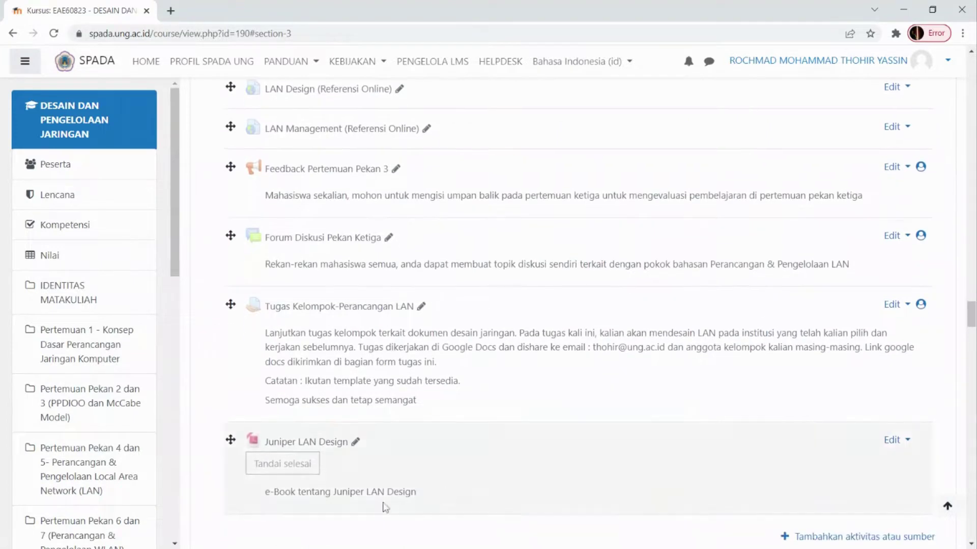